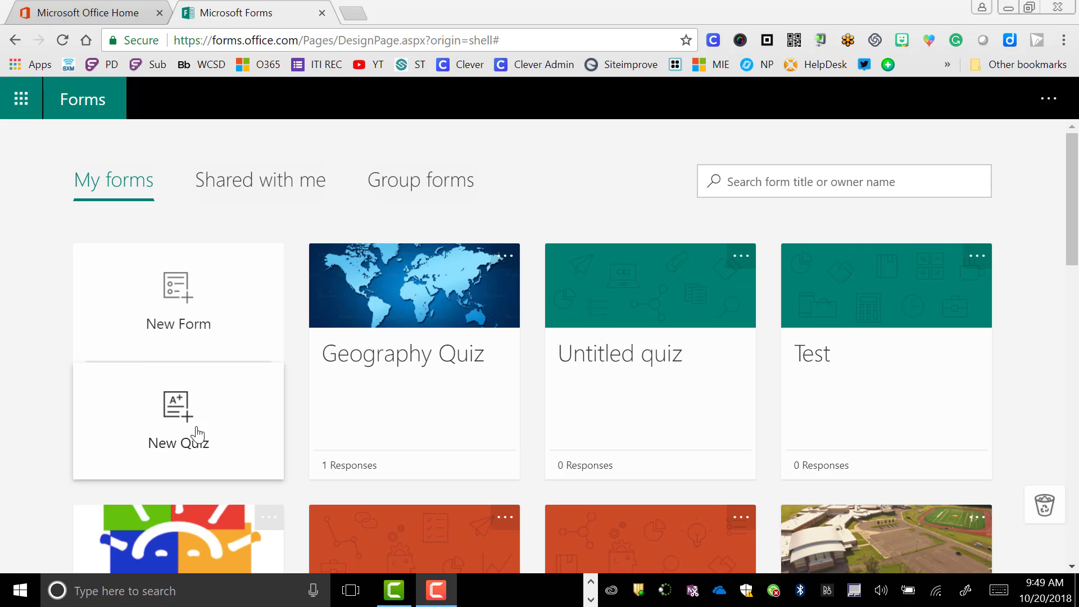
Open the Geography Quiz for editing and view the question types that can be added, including the additional ones.
left_click(455, 415)
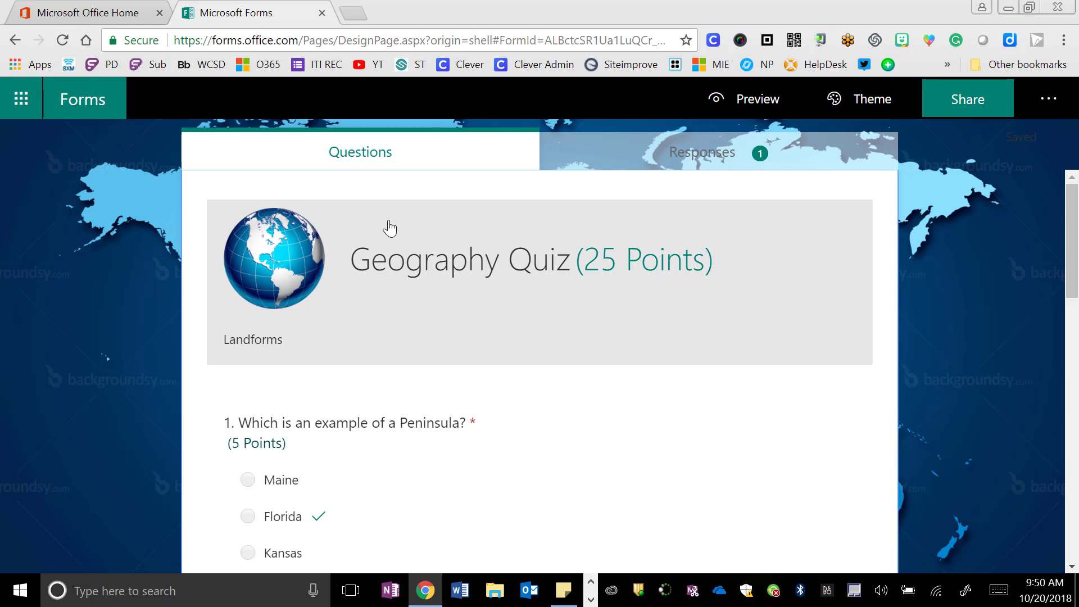
left_click(389, 223)
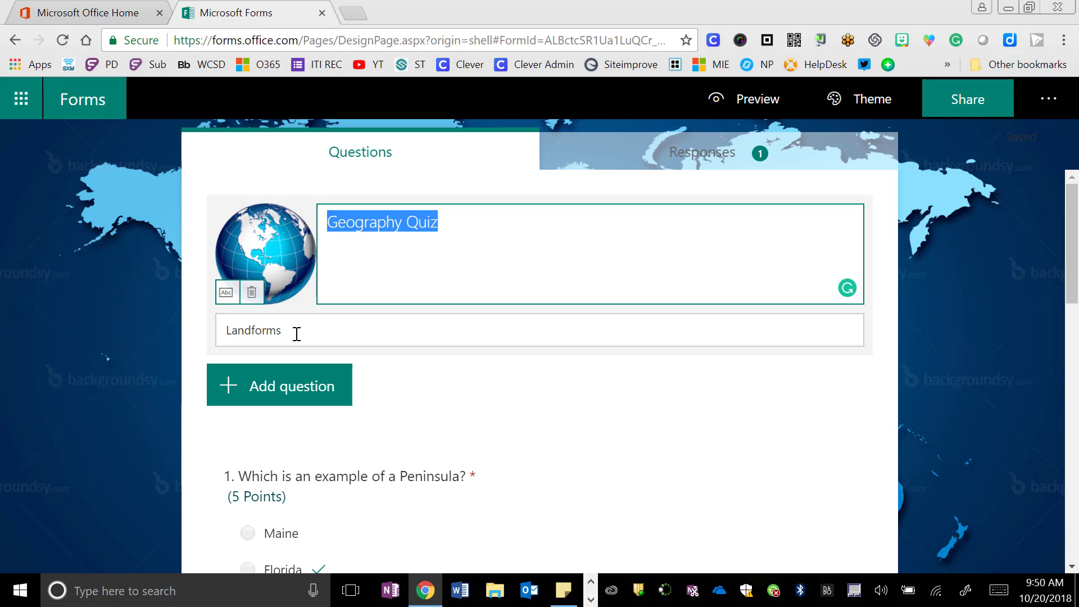
left_click(274, 400)
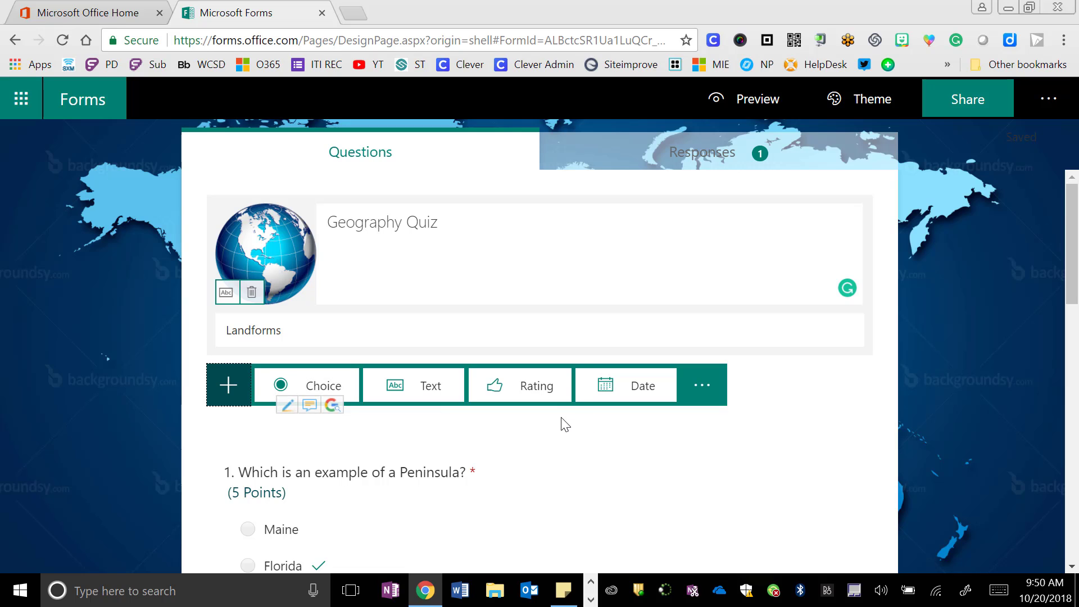
left_click(712, 388)
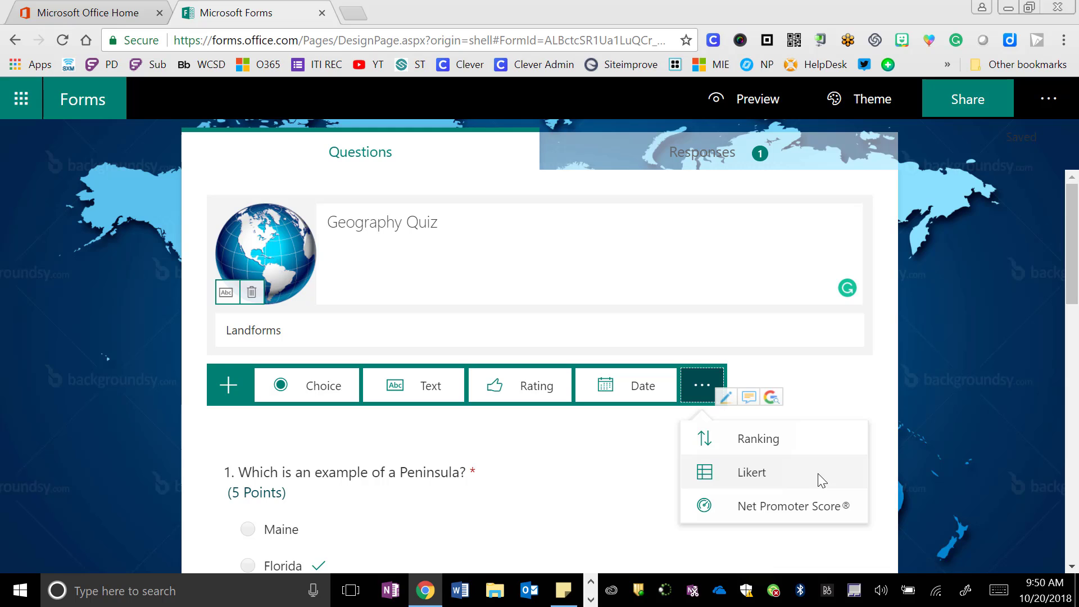
left_click(974, 424)
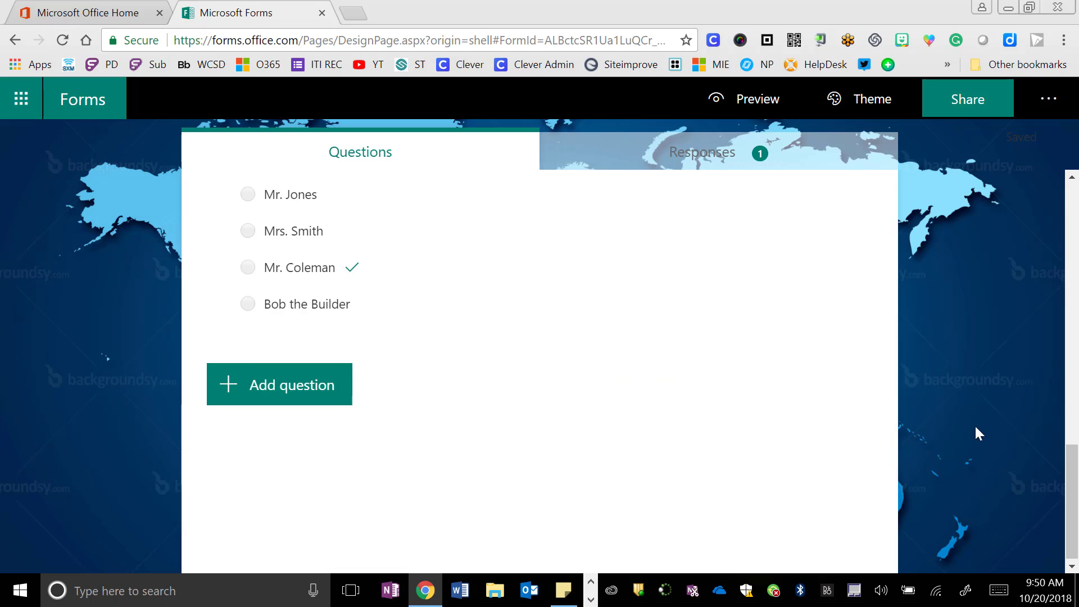
scroll(284, 421, "up", 15)
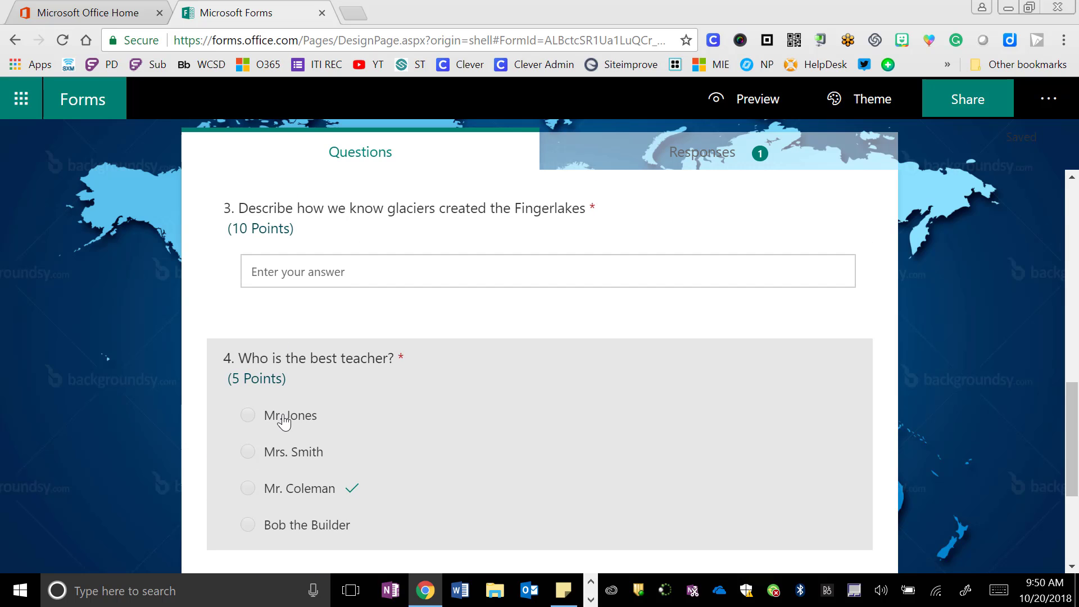
scroll(285, 421, "up", 5)
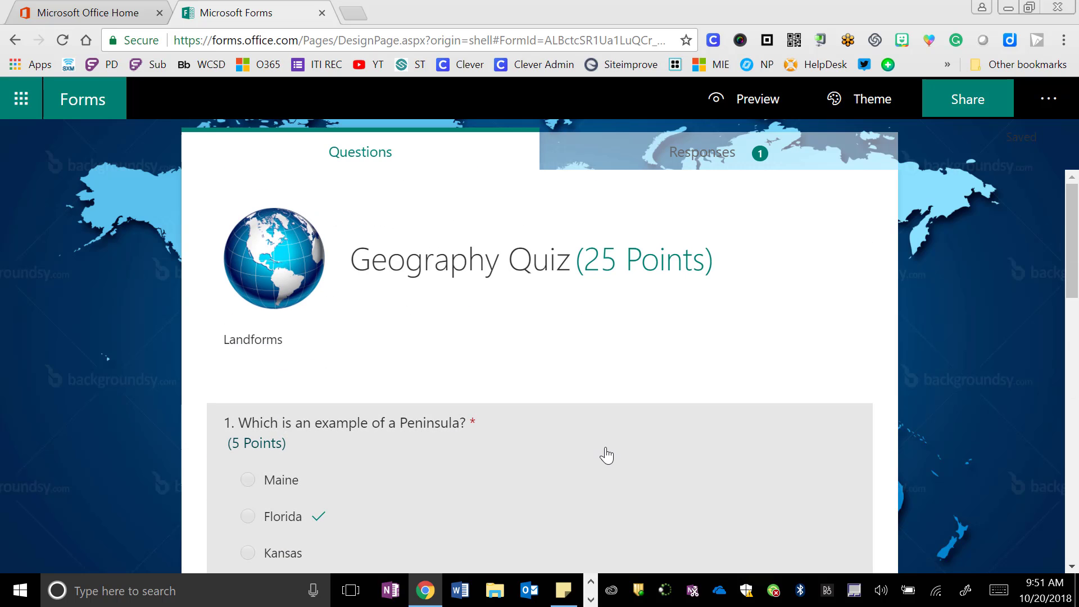
Open question 1 about the Peninsula and examine its answer feedback, media insertion choices and additional question options.
left_click(548, 437)
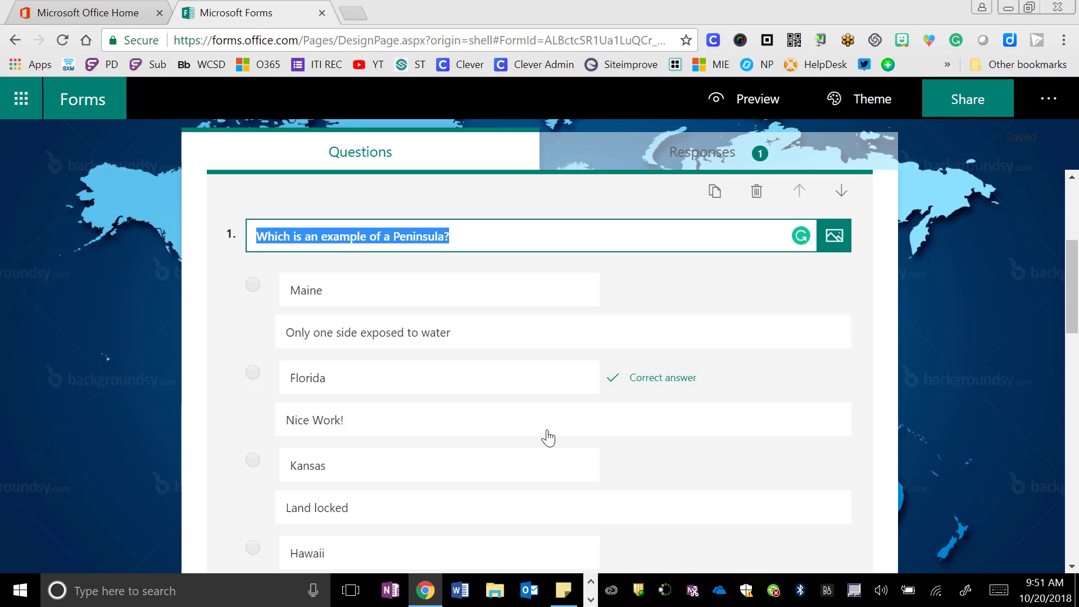
scroll(194, 351, "down", 2)
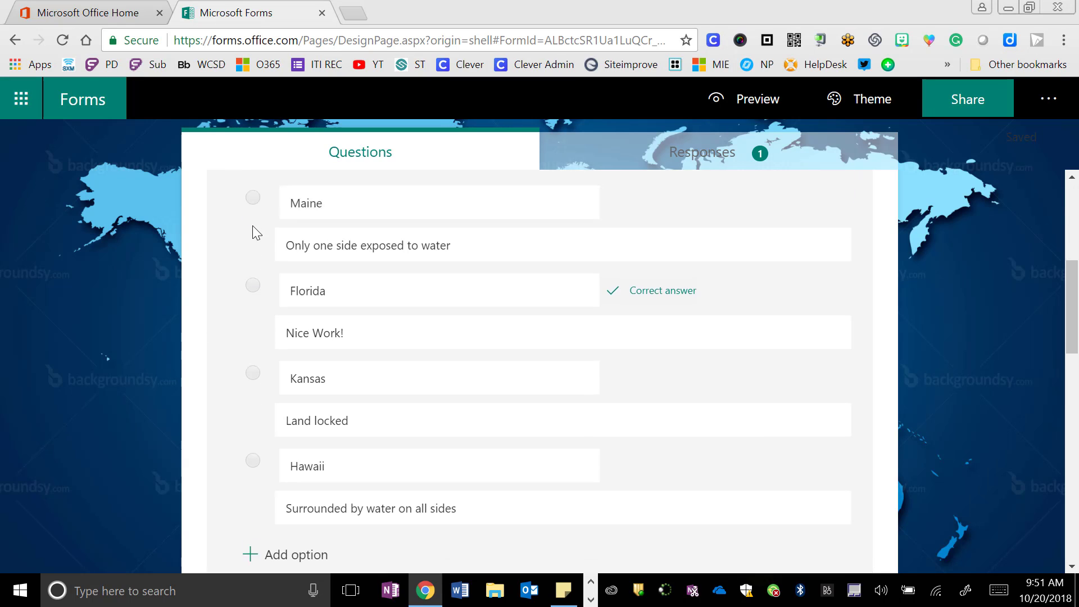
scroll(252, 231, "up", 2)
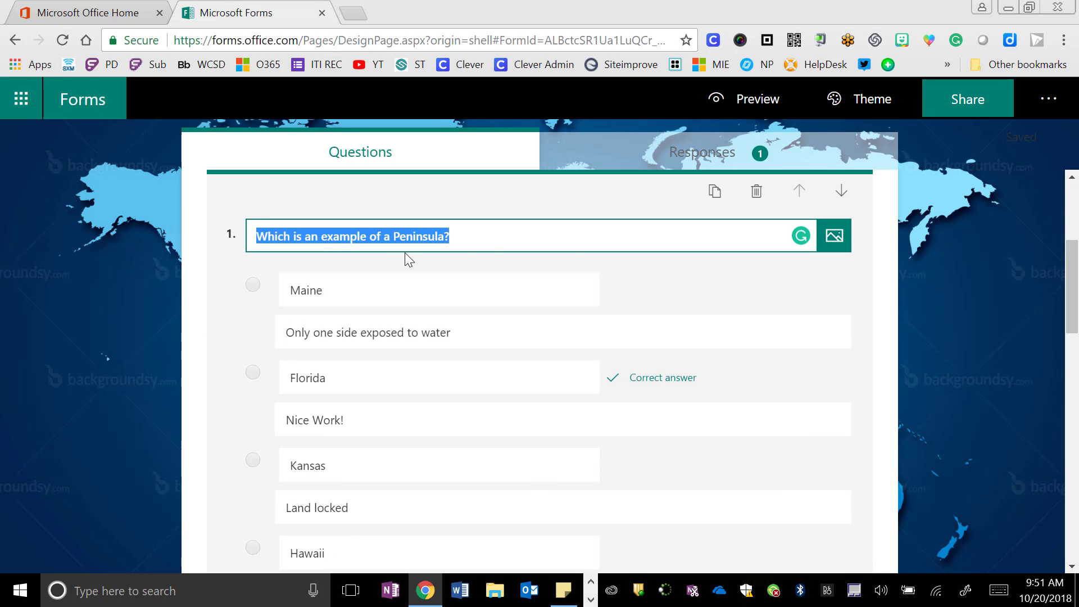
left_click(841, 239)
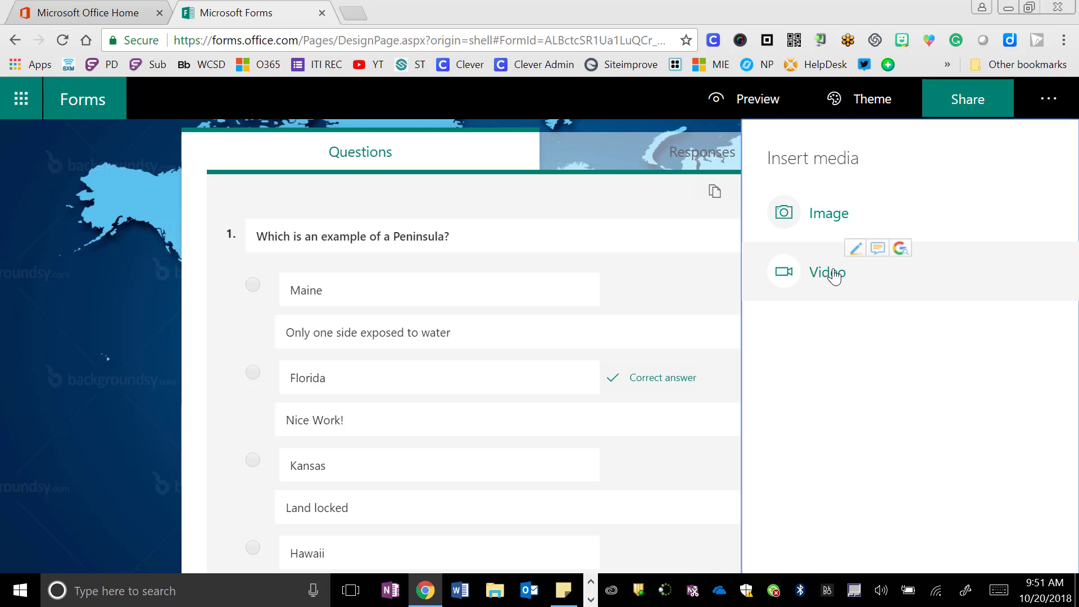
left_click(216, 302)
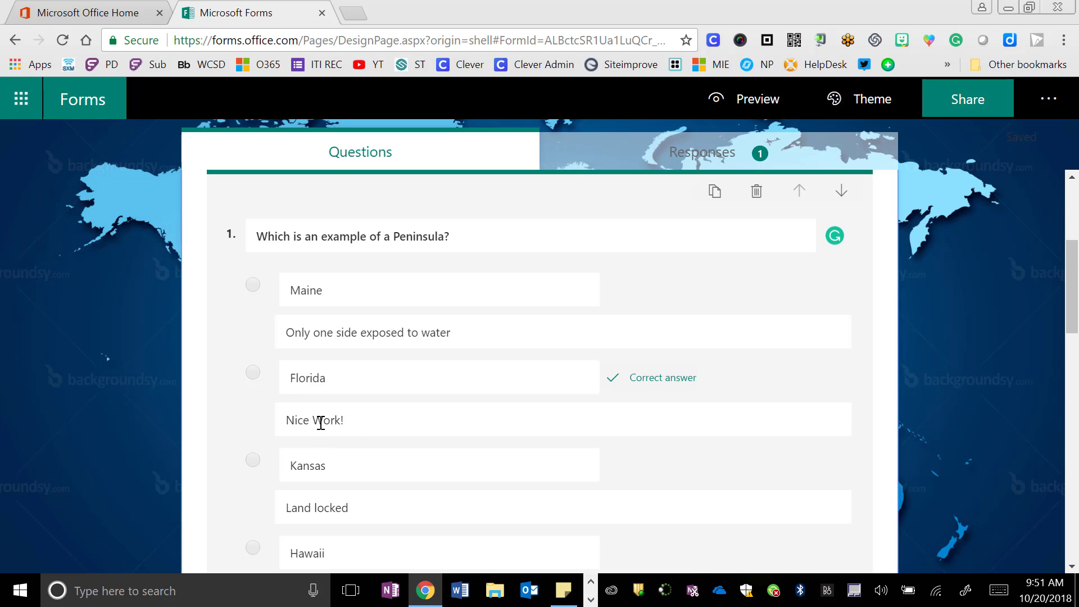
scroll(321, 421, "down", 6)
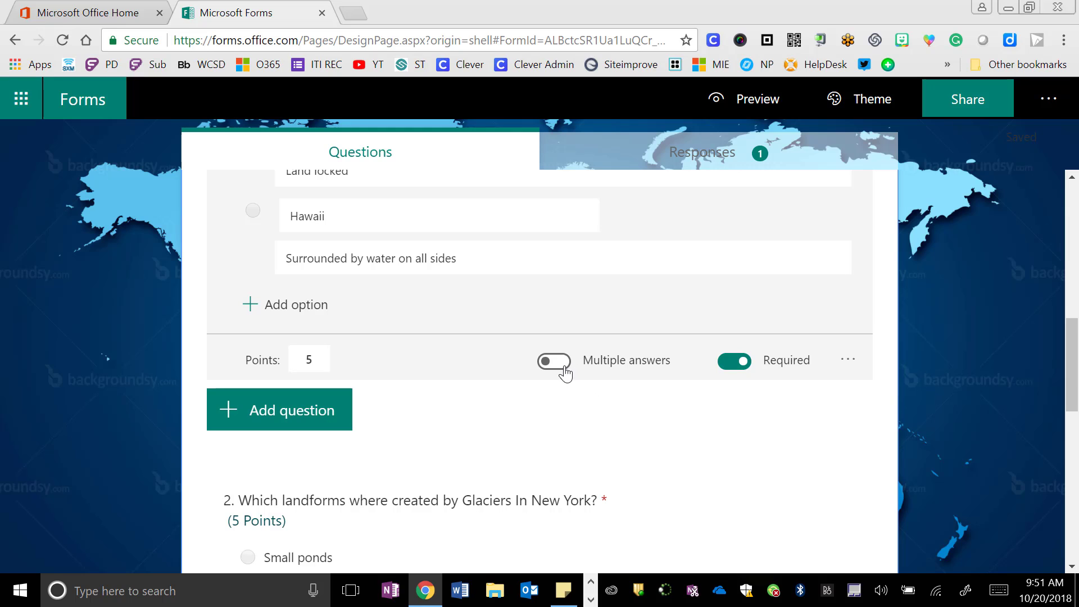
left_click(848, 362)
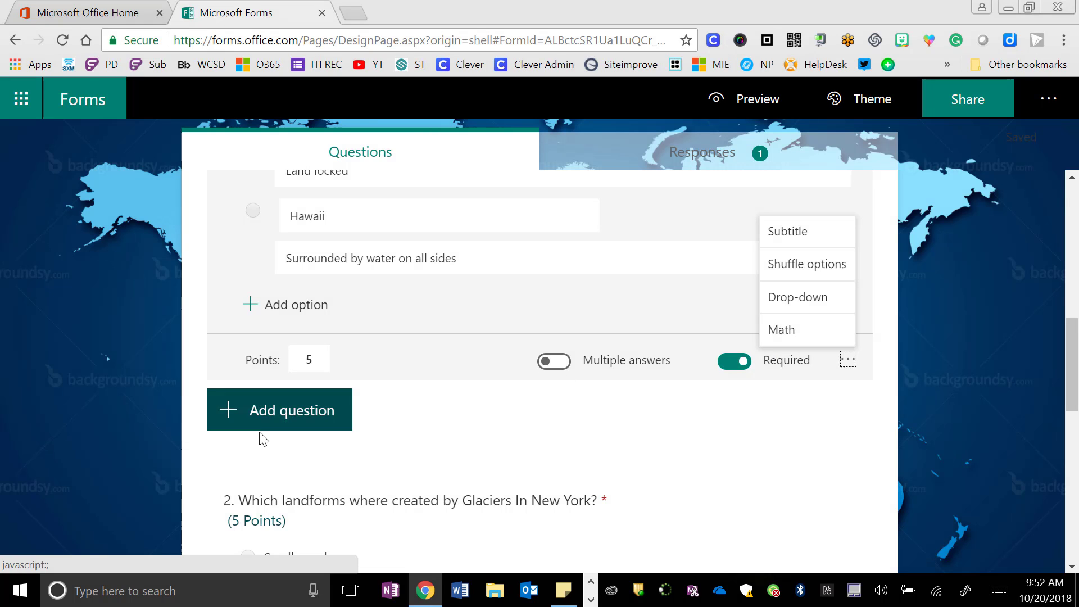
Look through questions 2 to 4 of the quiz, checking their answer choices and points.
scroll(209, 451, "down", 4)
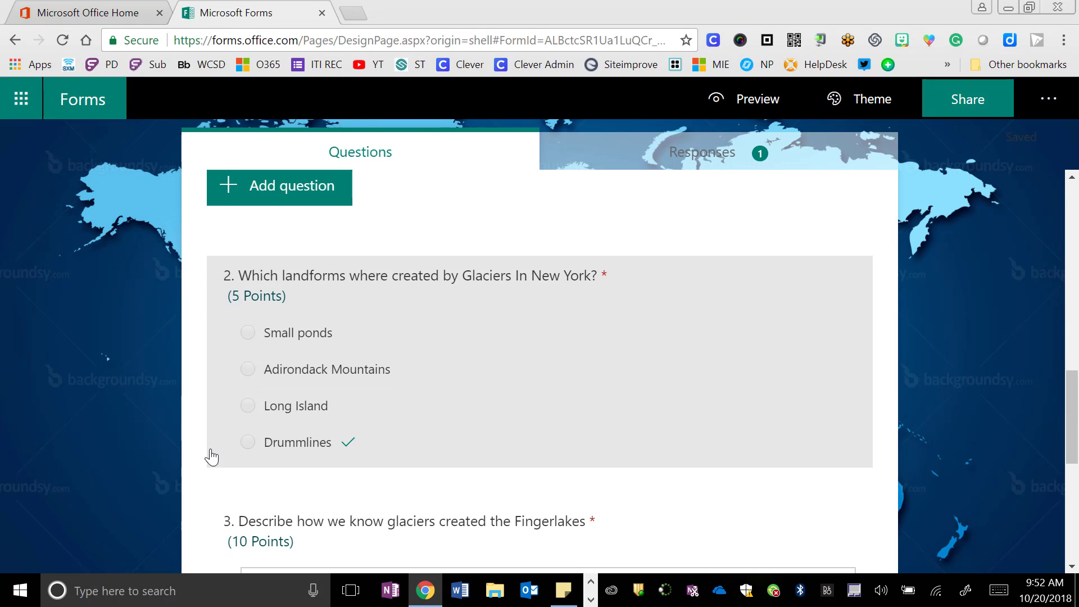
scroll(211, 455, "down", 4)
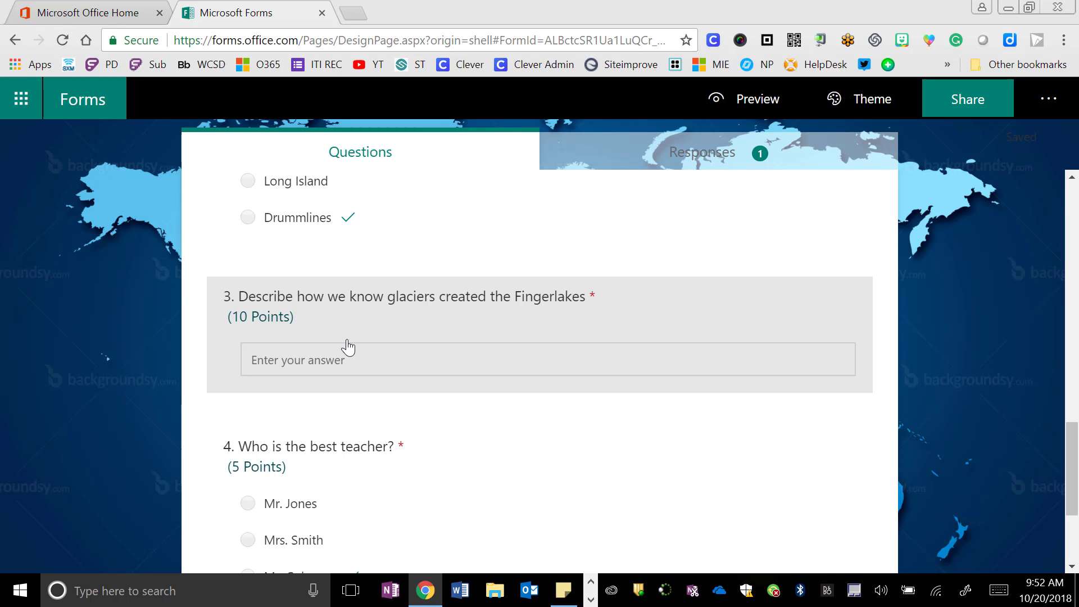
scroll(302, 380, "down", 3)
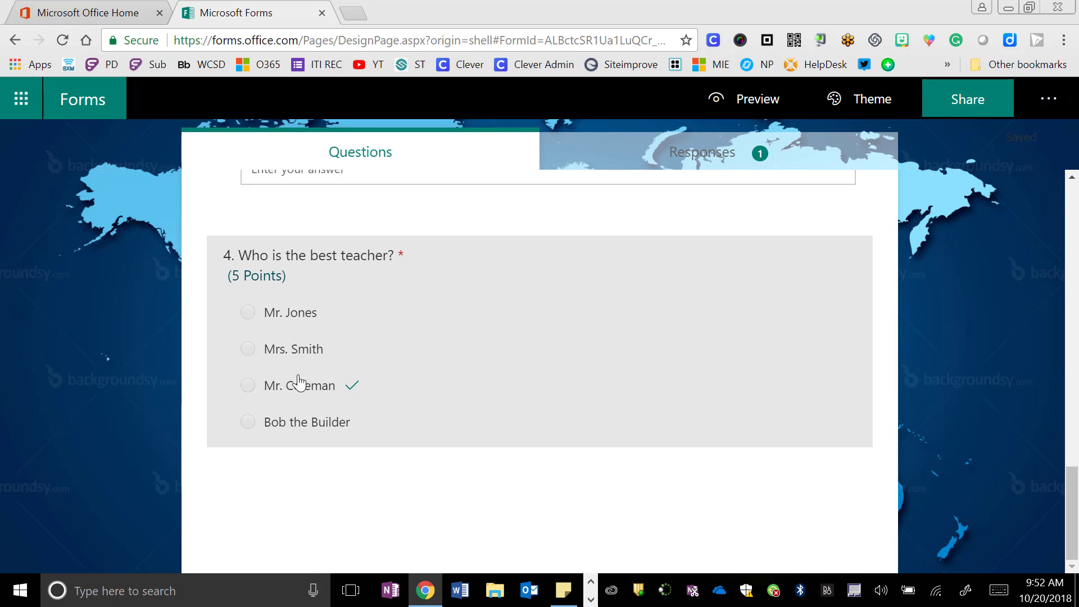
scroll(947, 377, "up", 15)
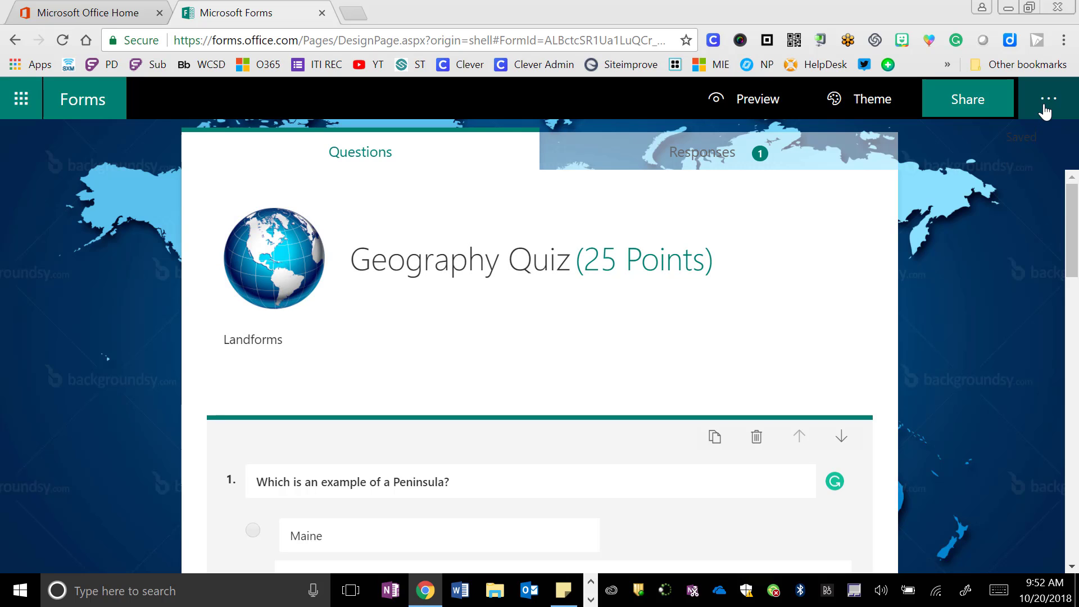
Turn on showing results automatically in the quiz settings and review the respondent and response options.
left_click(1048, 113)
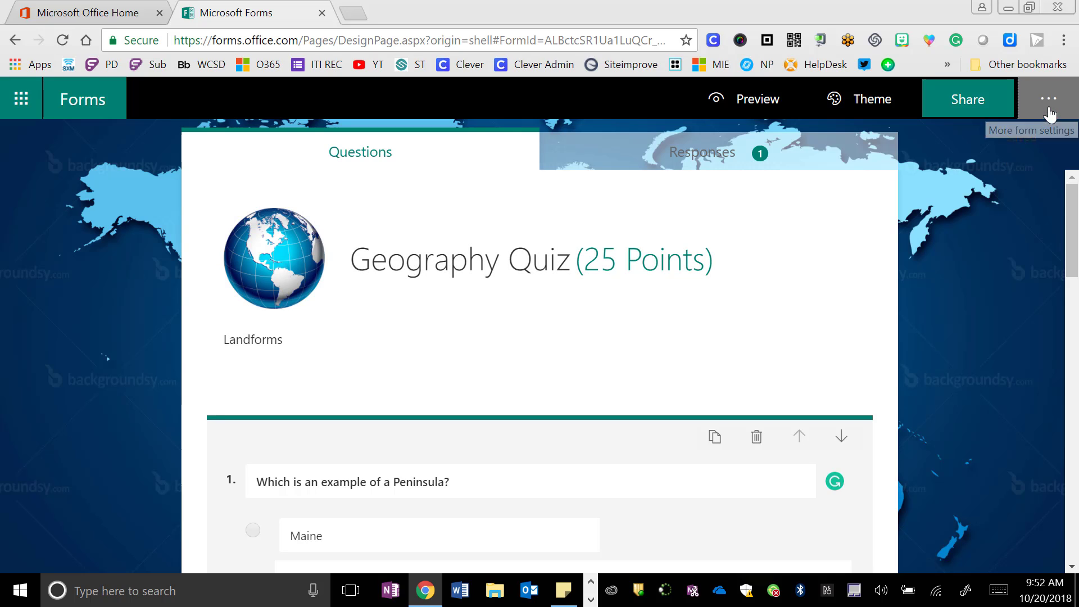
left_click(915, 181)
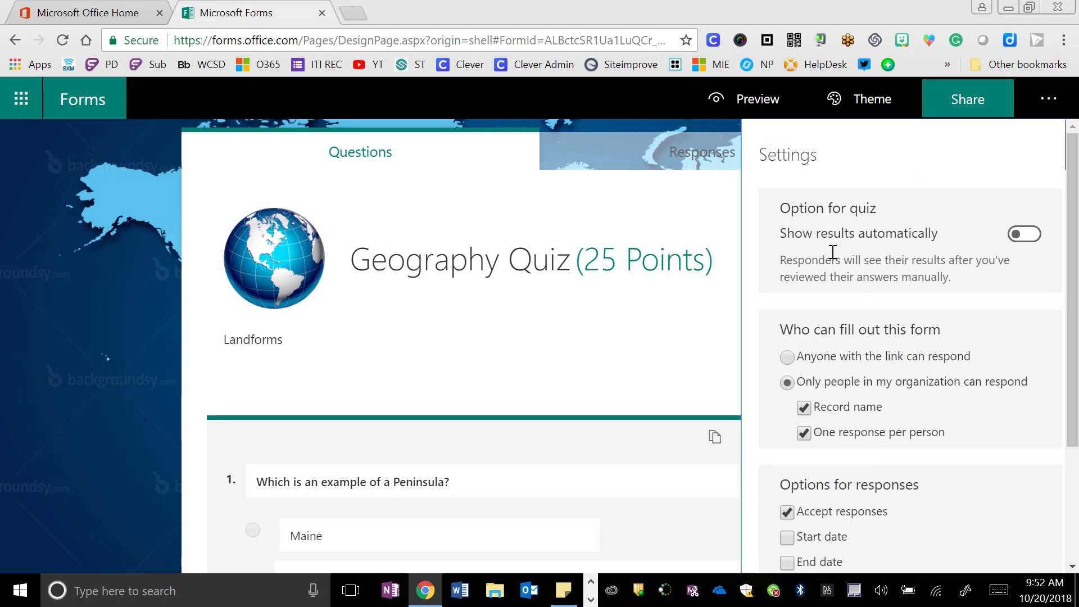
left_click(1036, 238)
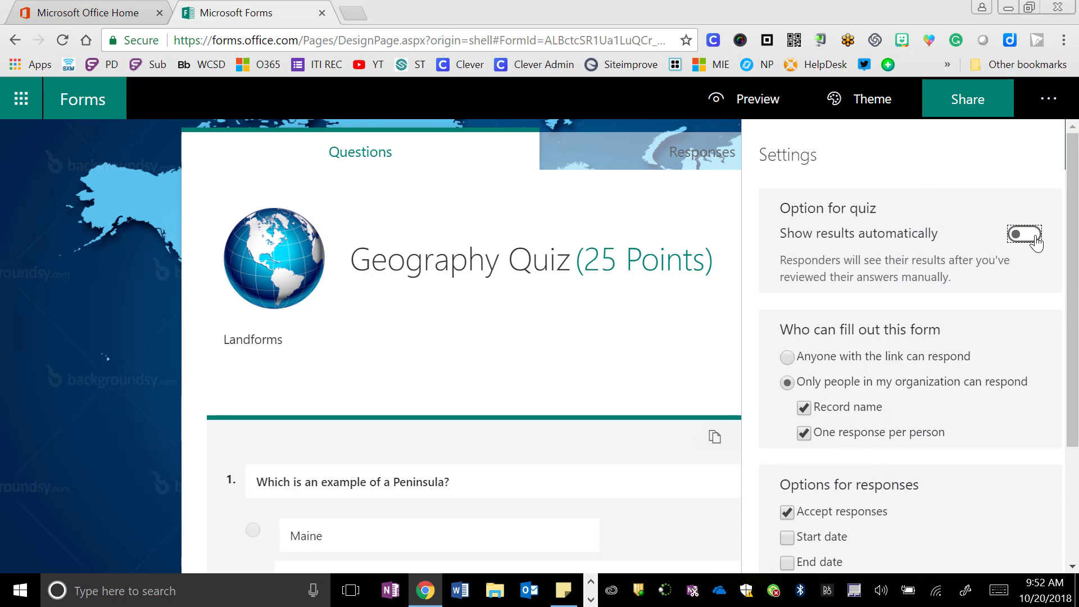
scroll(777, 349, "down", 2)
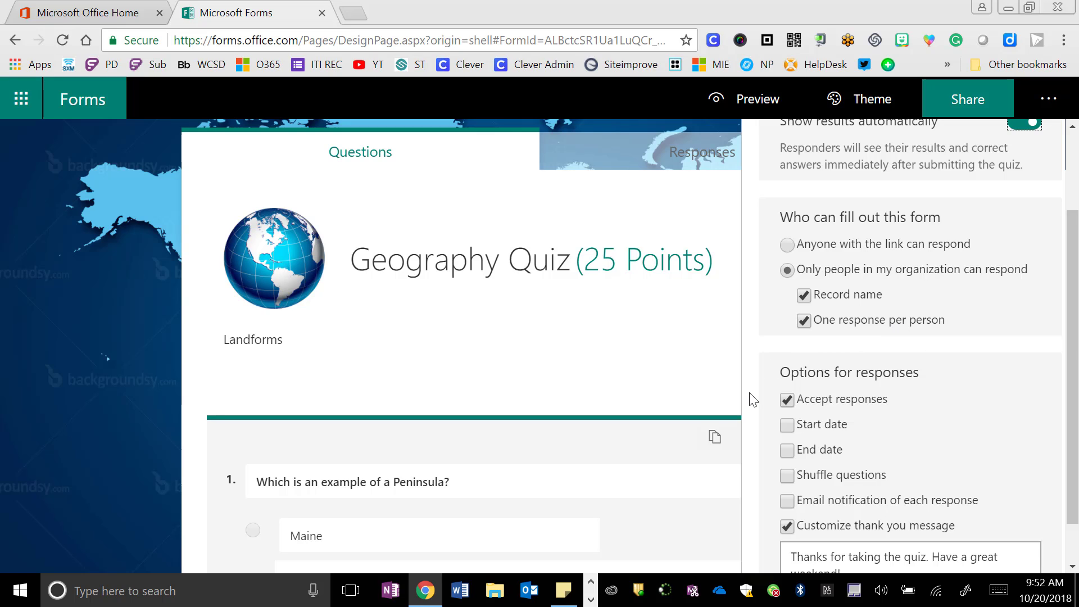
scroll(756, 399, "down", 1)
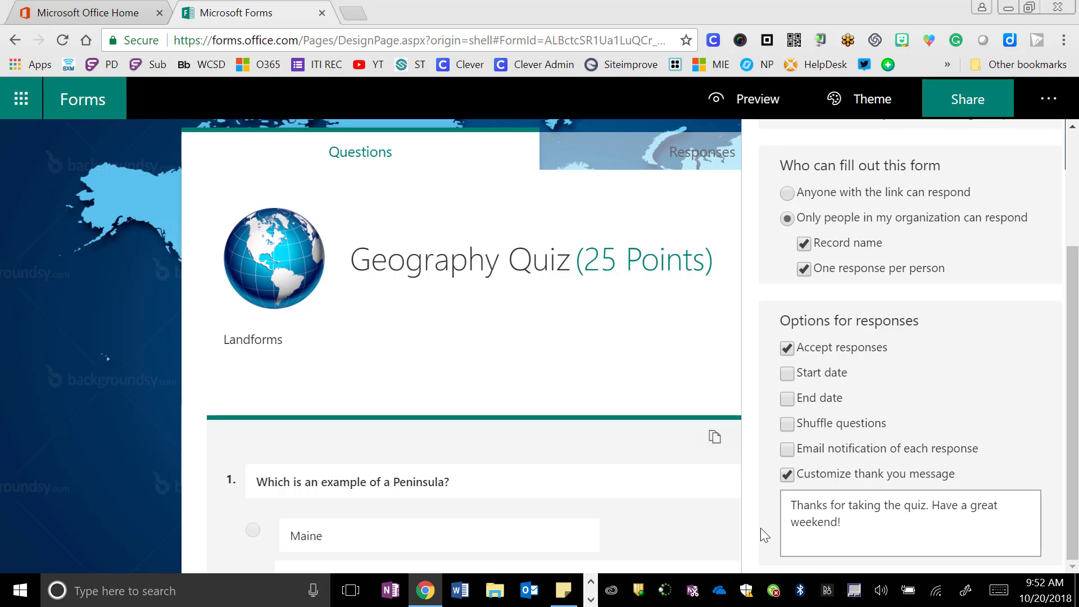
left_click(1049, 112)
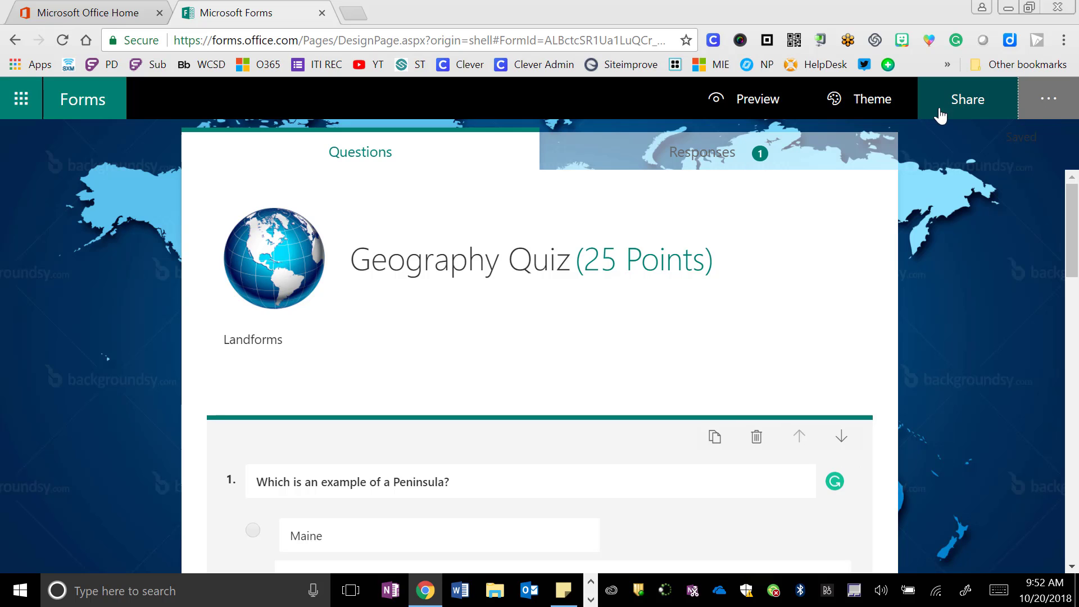
View the available quiz themes and preview the whole quiz as respondents see it on a computer.
left_click(873, 107)
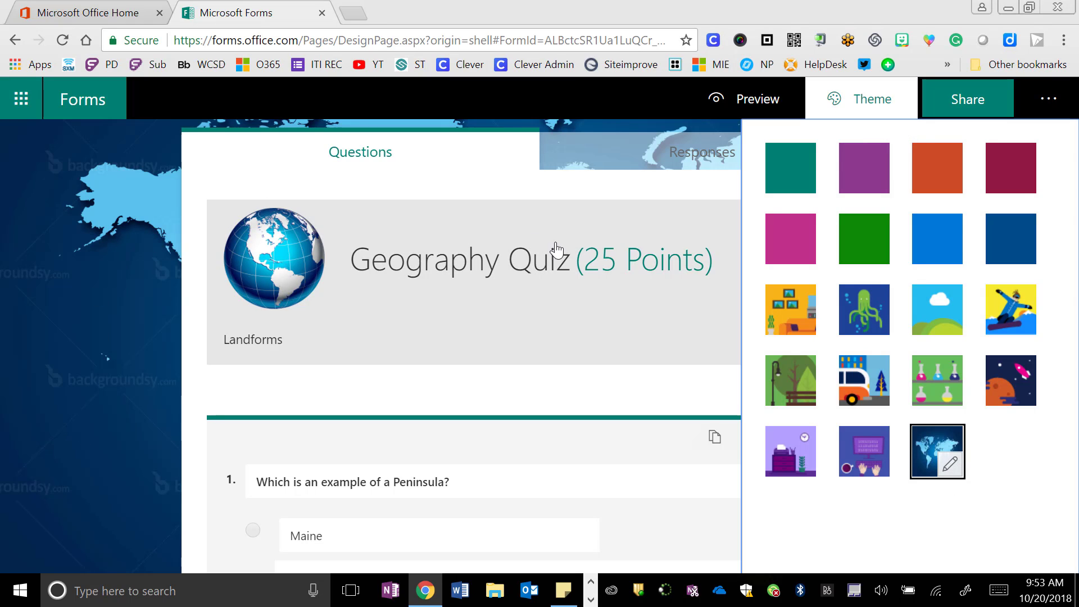
left_click(868, 112)
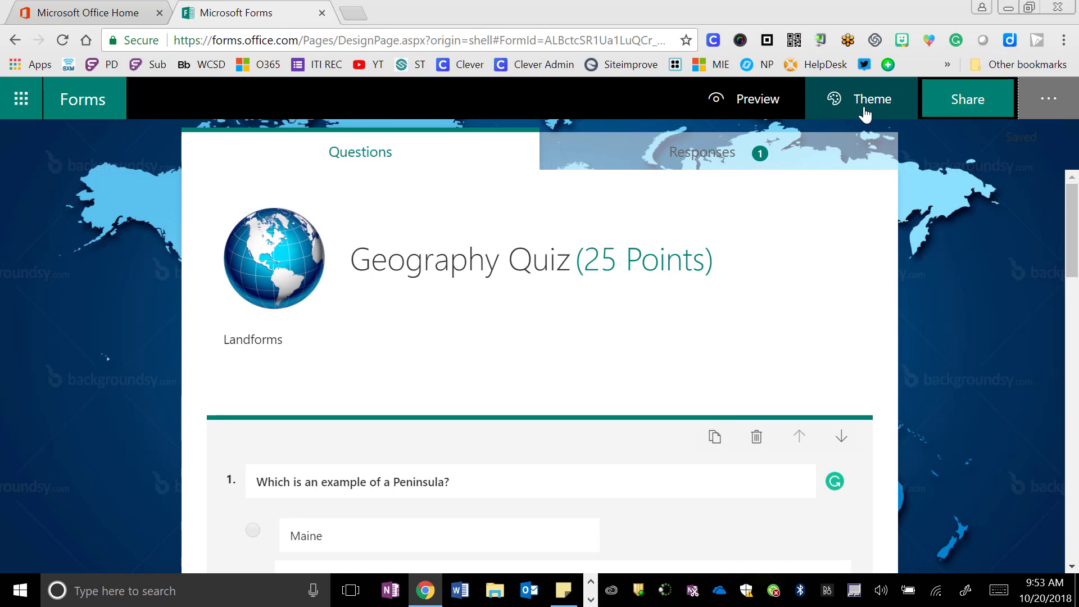
left_click(766, 104)
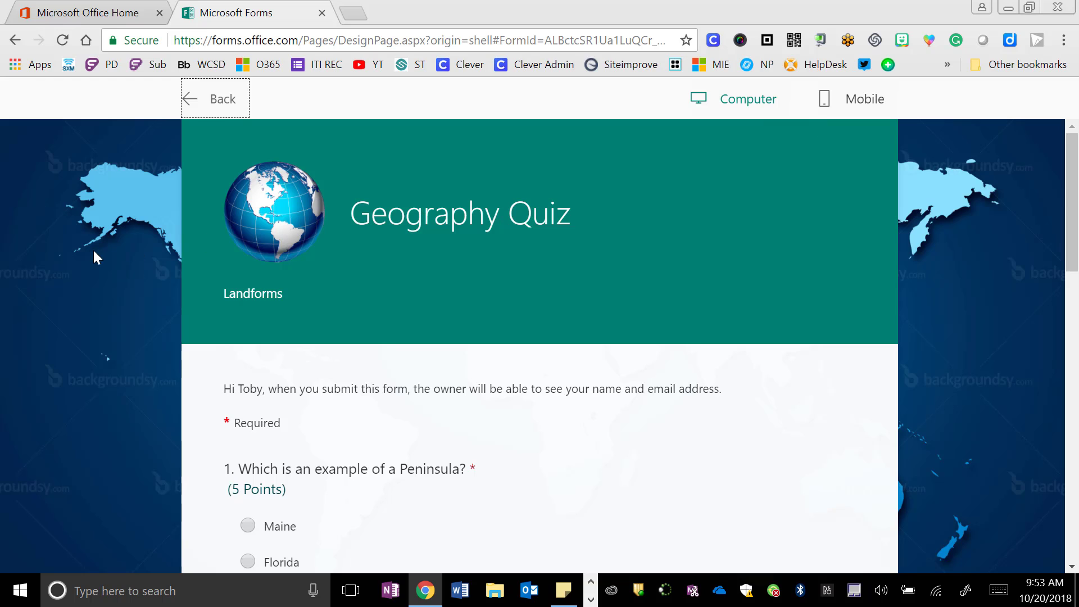
scroll(127, 258, "down", 15)
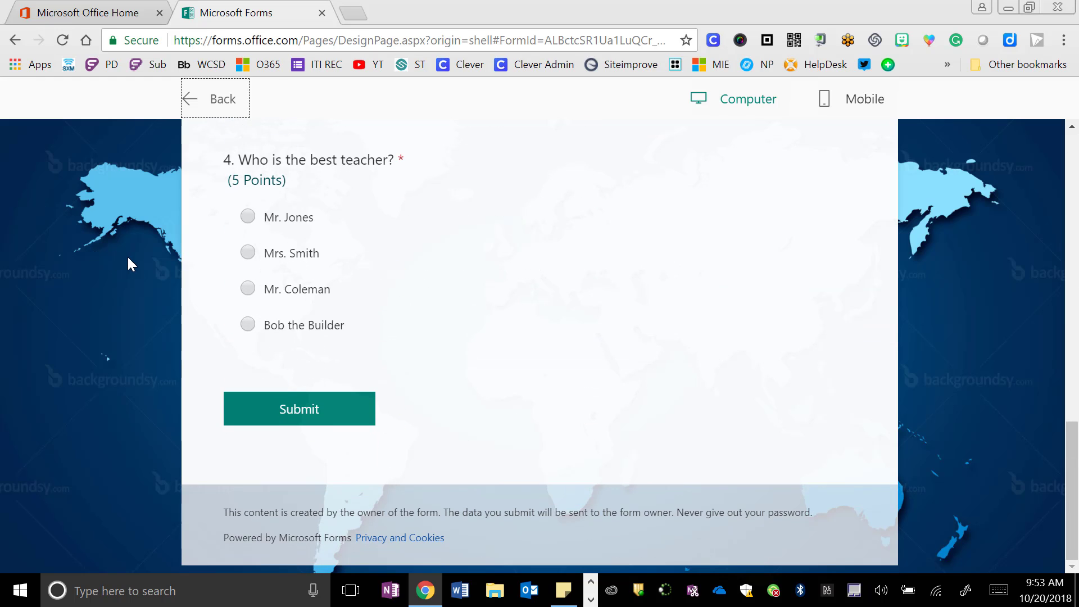
scroll(128, 259, "up", 15)
left_click(211, 100)
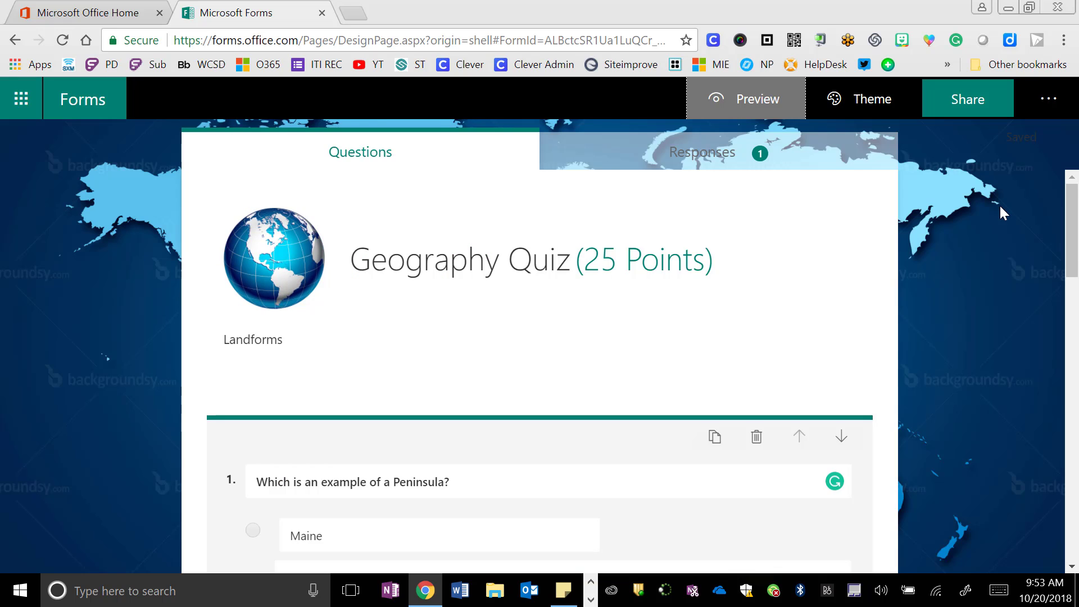
View the quiz's sharing options and examine the response summary and the results for each question.
left_click(969, 106)
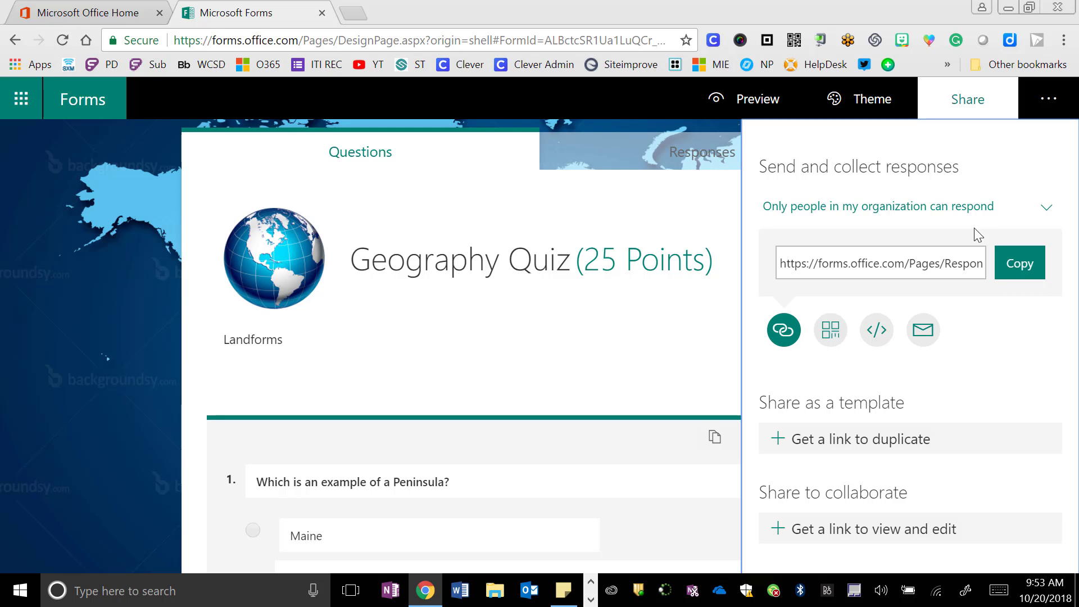
left_click(969, 106)
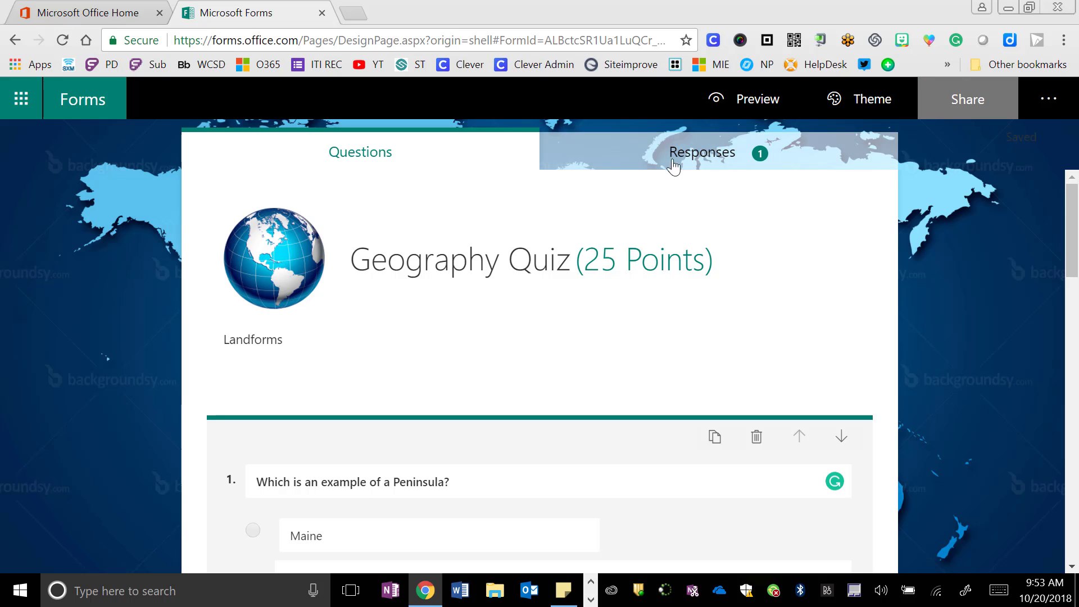
left_click(696, 165)
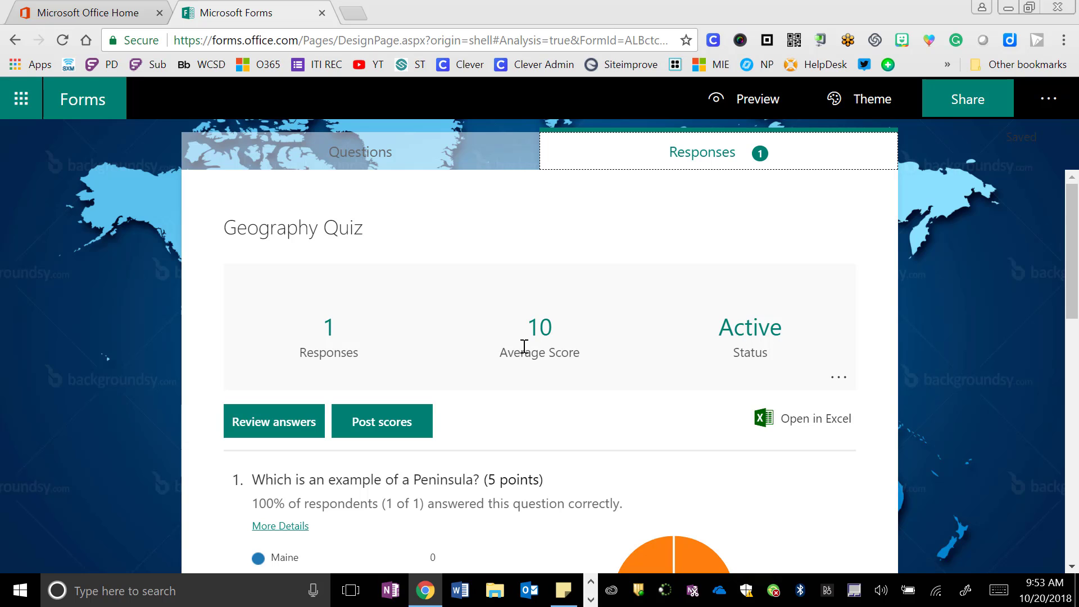
scroll(208, 362, "down", 2)
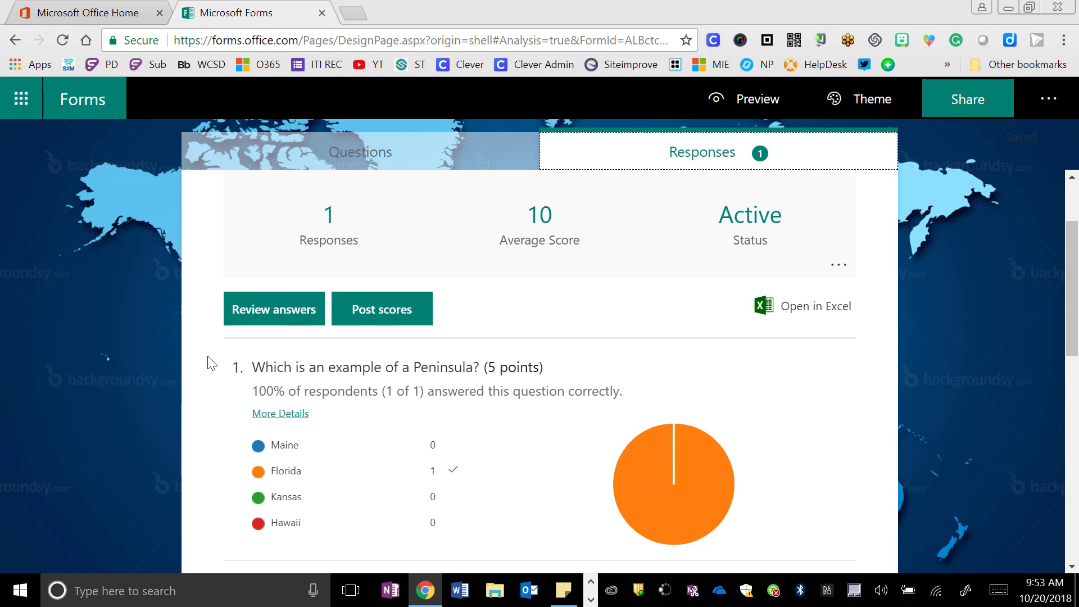
scroll(222, 361, "down", 8)
scroll(221, 359, "down", 4)
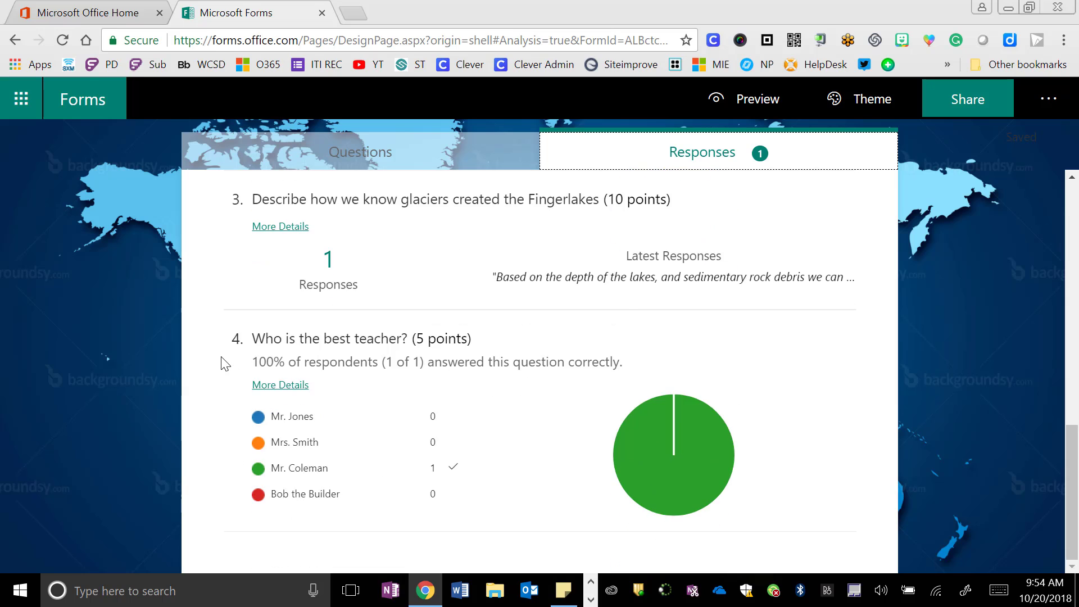
scroll(221, 359, "up", 15)
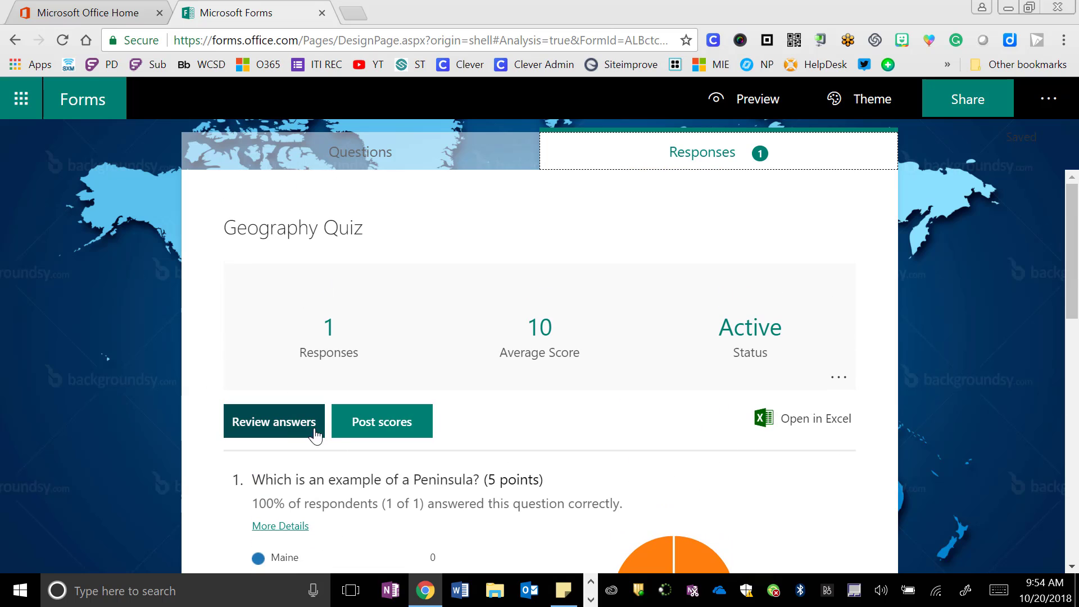
Review the respondent's individual quiz answers and open the feedback field for question 1 about the peninsula.
left_click(292, 423)
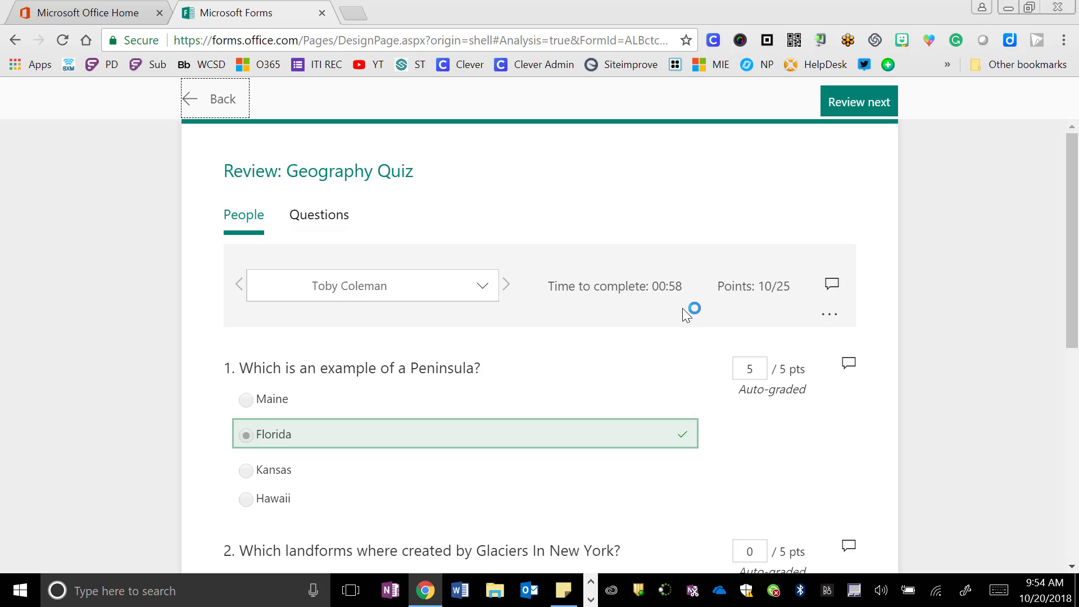
scroll(691, 320, "down", 2)
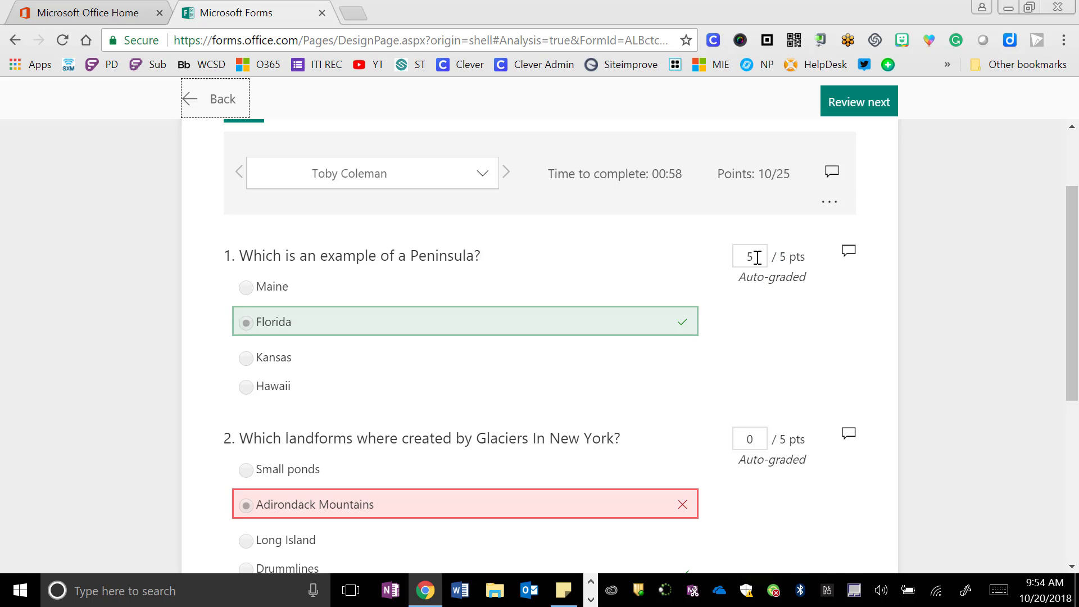
left_click(849, 251)
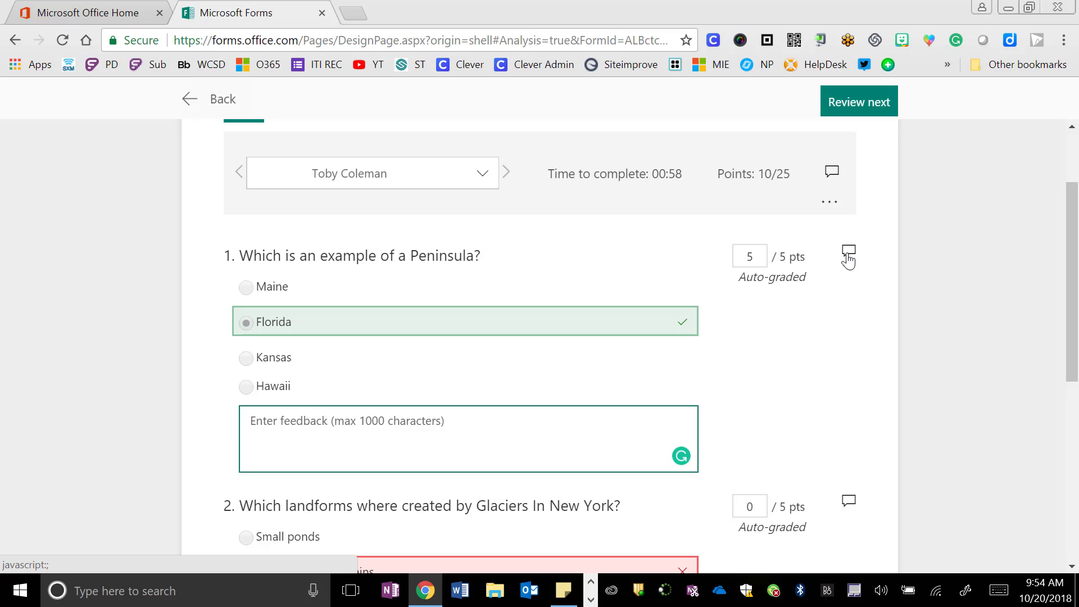
left_click(824, 342)
Award 10 points to the written answer in question 3 about the Fingerlakes and finish the review, returning to the response summary.
scroll(826, 343, "down", 4)
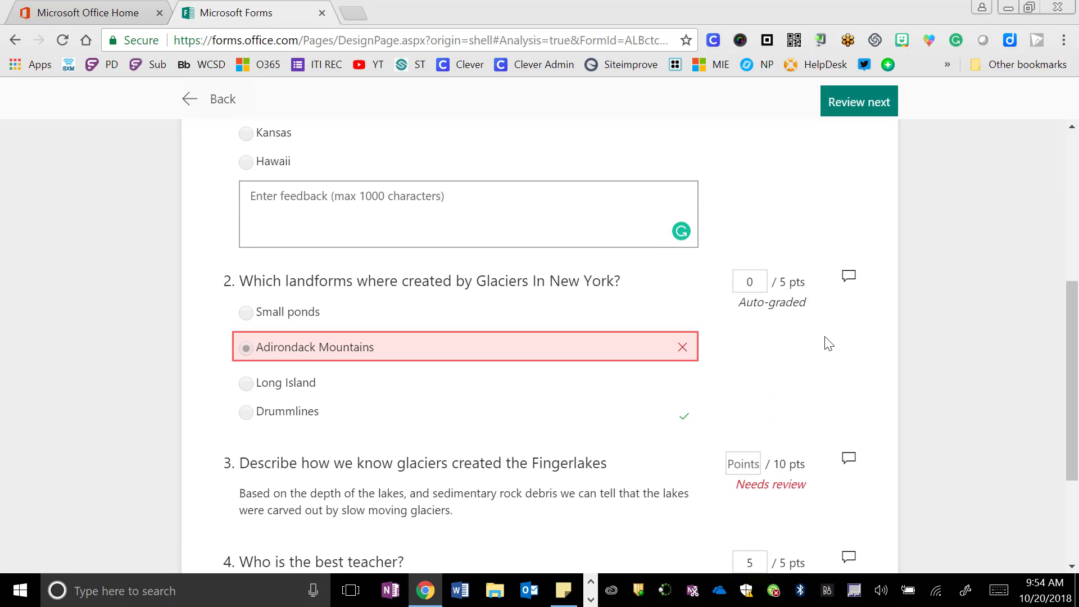
scroll(827, 342, "down", 3)
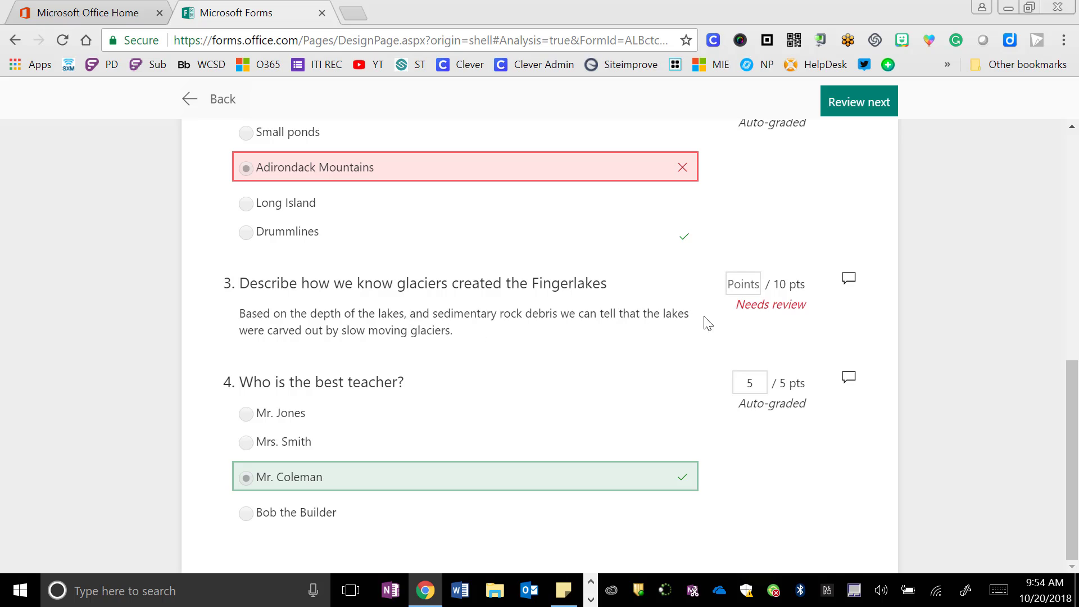
left_click(753, 285)
type("10")
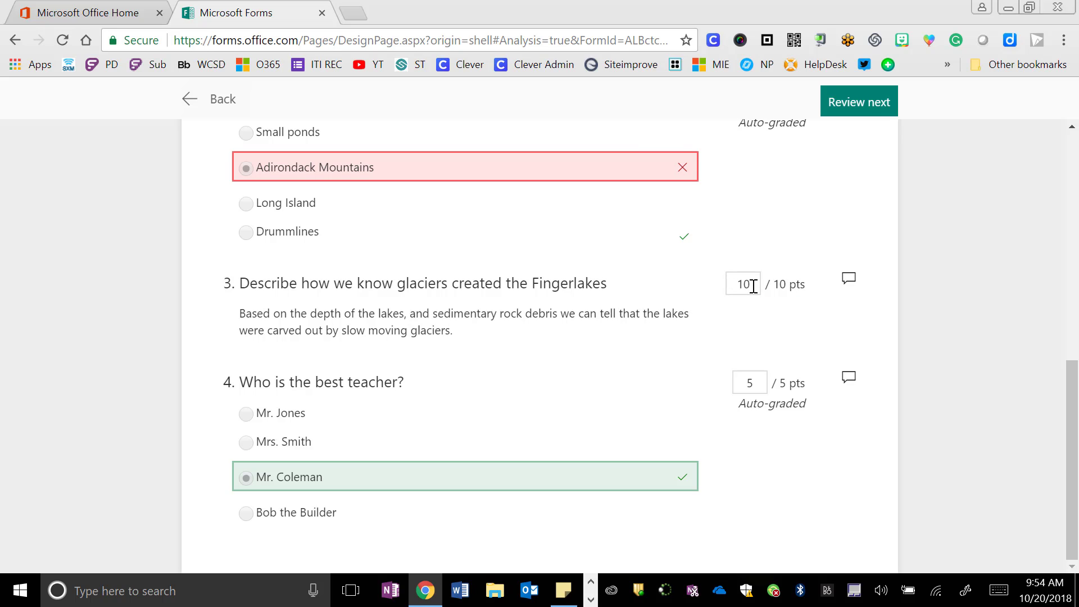
key("Tab")
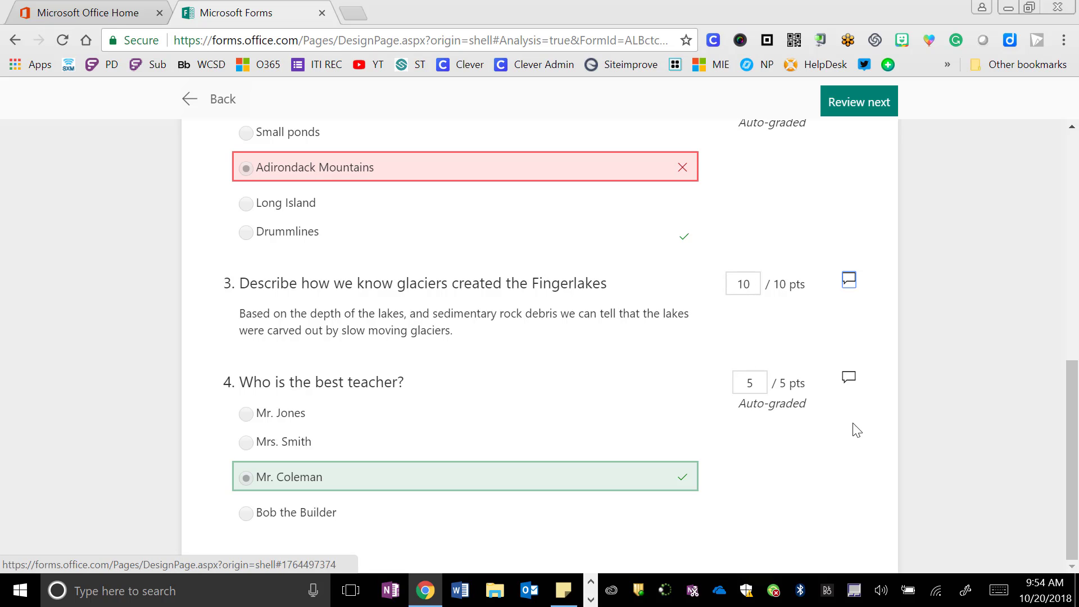
left_click(872, 436)
scroll(864, 248, "up", 7)
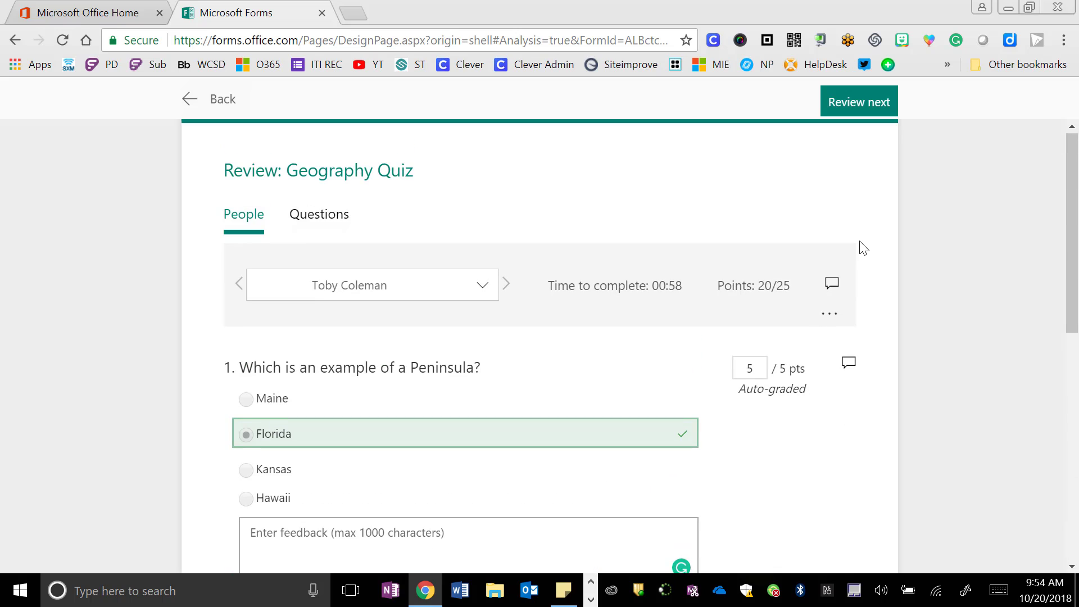
left_click(872, 119)
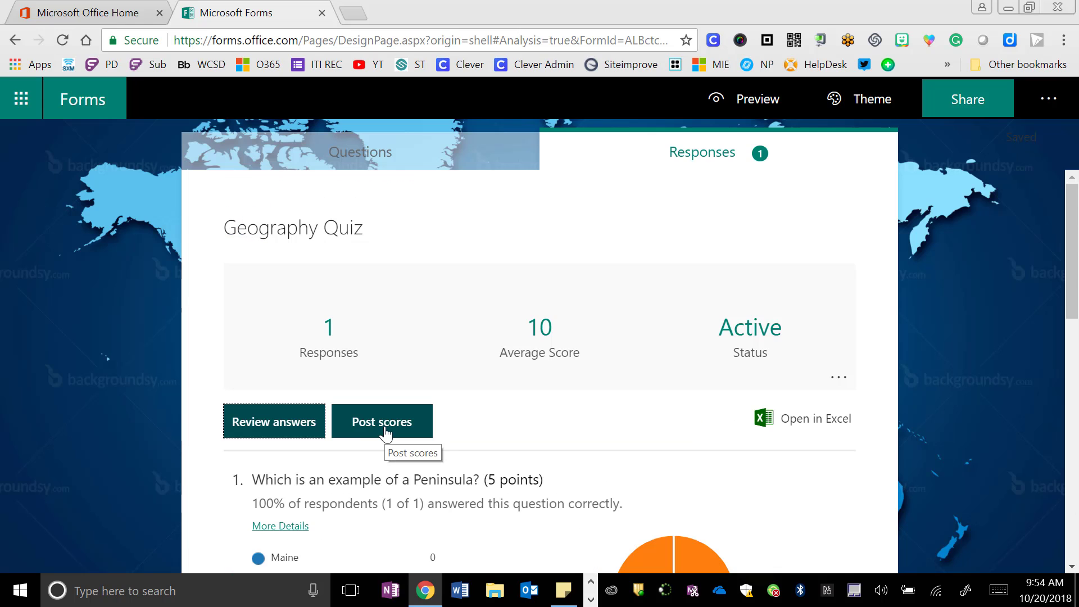
View the quiz's grades list for posting scores, checking each respondent's status and points, and return to the response summary.
left_click(385, 432)
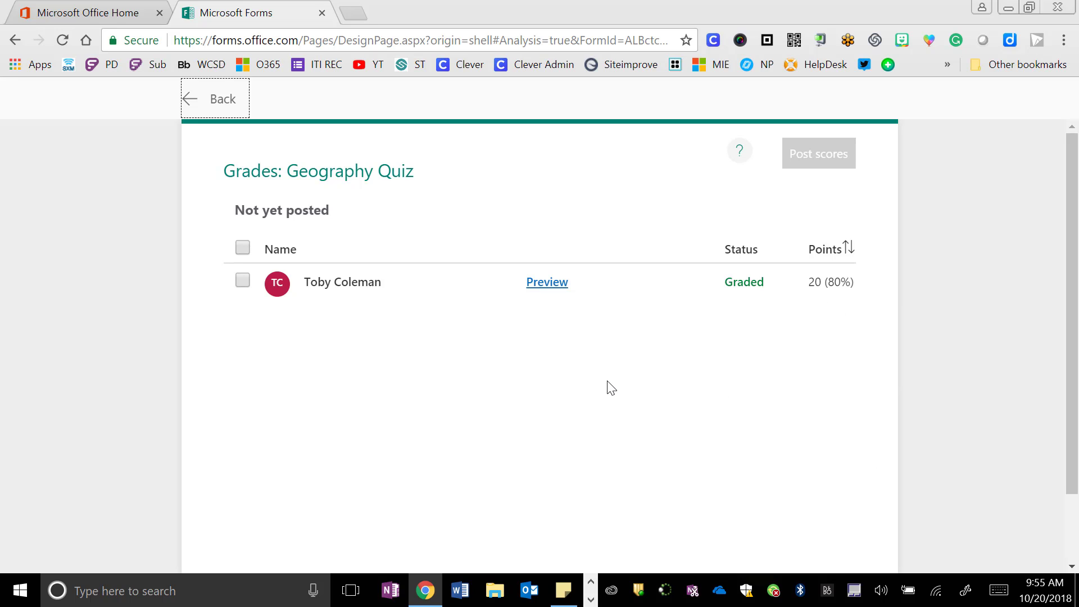
scroll(611, 386, "down", 2)
scroll(610, 386, "up", 2)
left_click(215, 100)
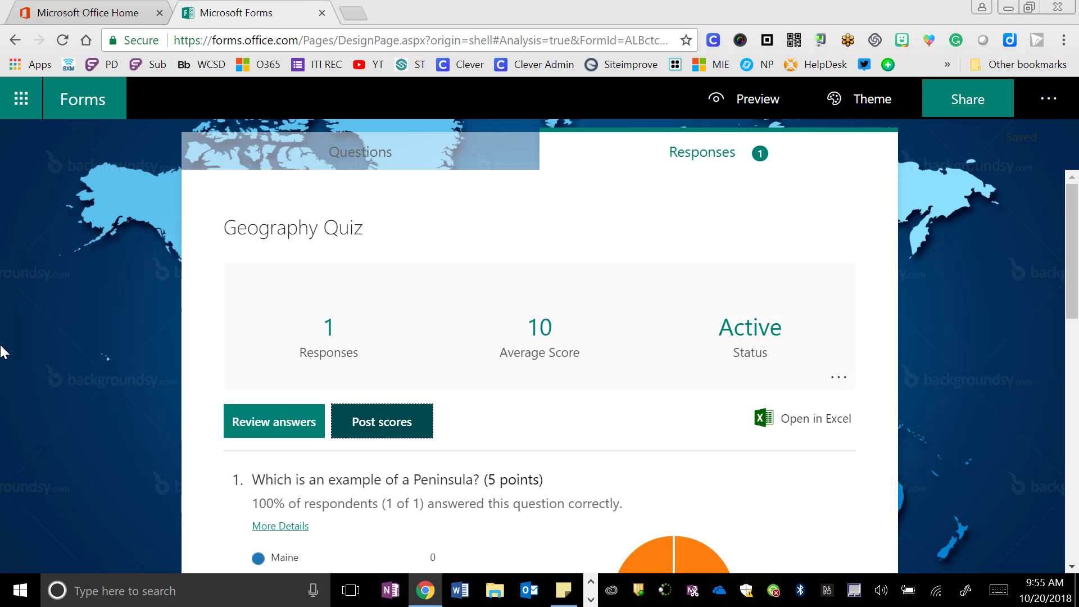